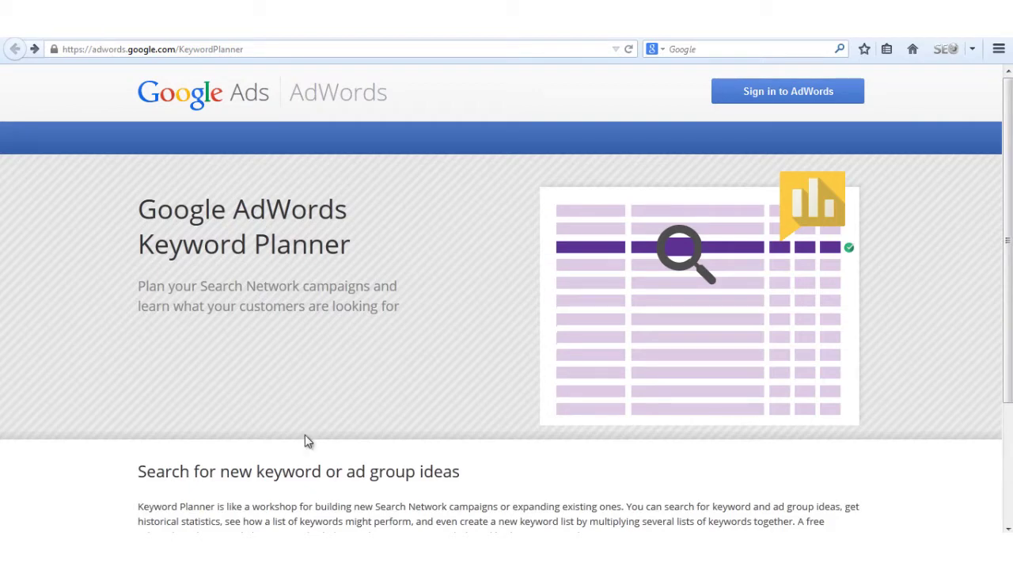
# Step: Load adwords.google.com/KeywordPlanner and go to the Keyword Planner tool in the AdWords account
pyautogui.click(261, 51)
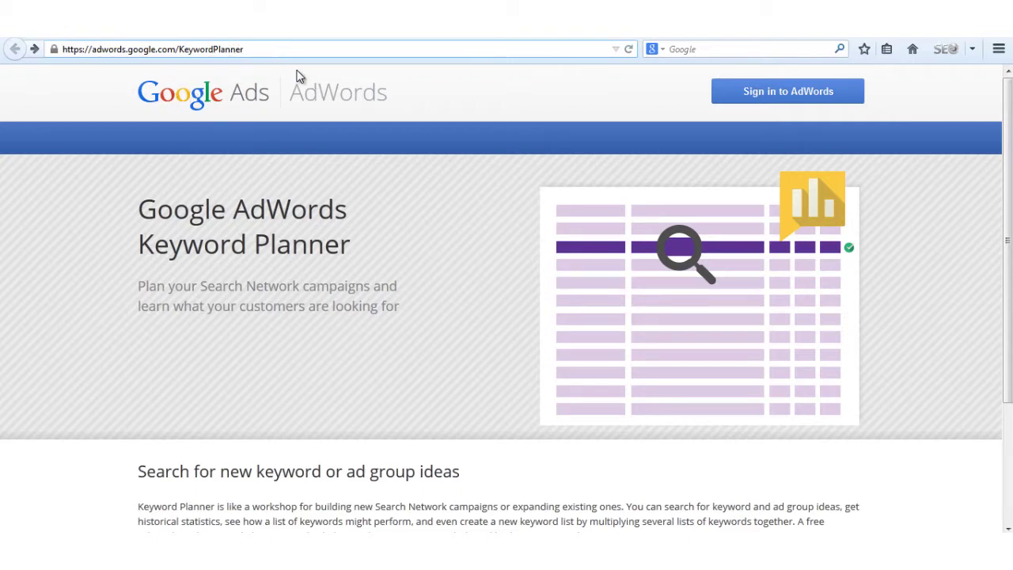
pyautogui.press('Return')
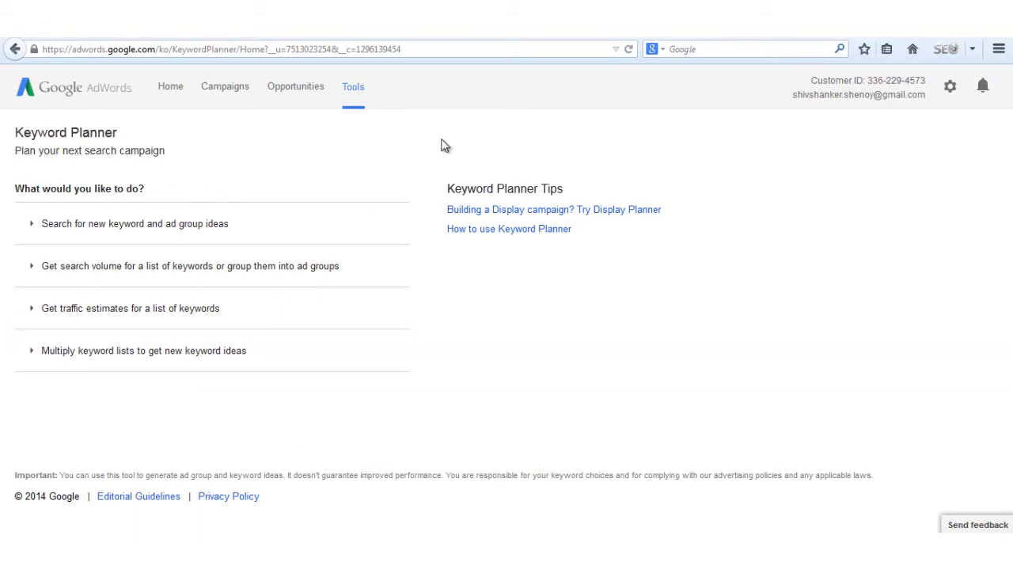
pyautogui.click(358, 92)
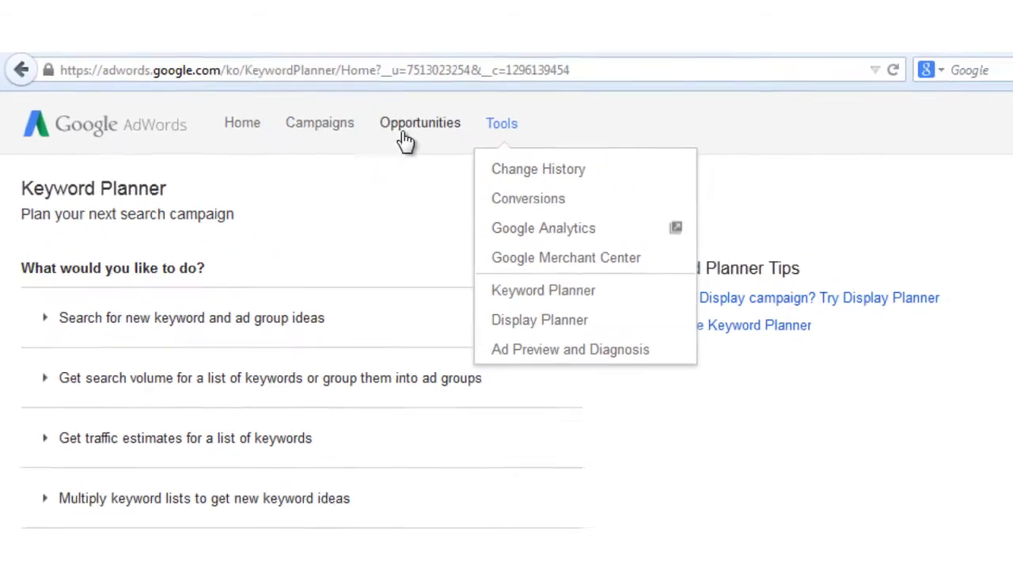
pyautogui.click(551, 307)
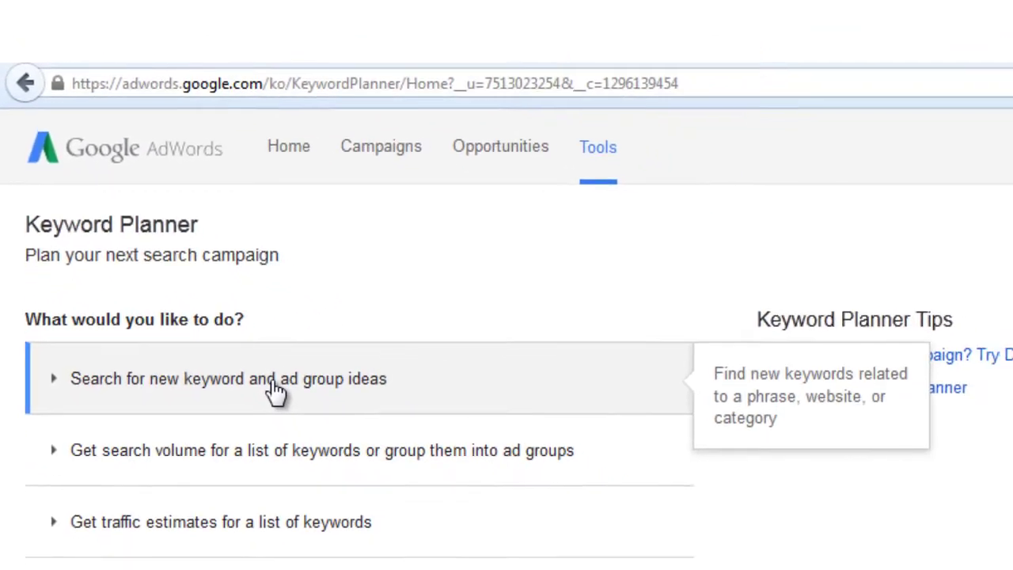
# Step: Expand the search for new keyword and ad group ideas and enter "growing bonsai" as the product or service
pyautogui.click(362, 486)
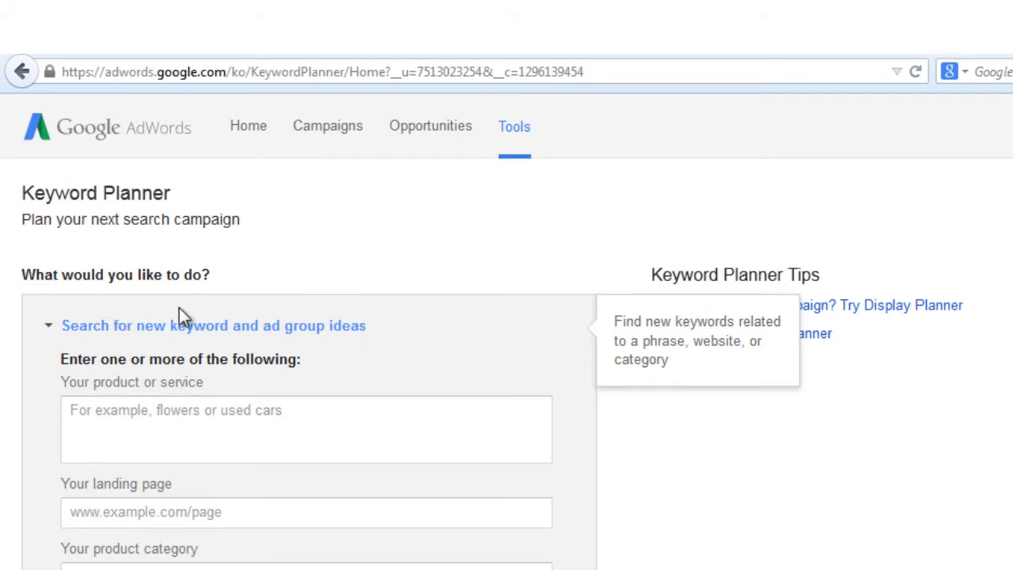
pyautogui.scroll(-3, 256, 403)
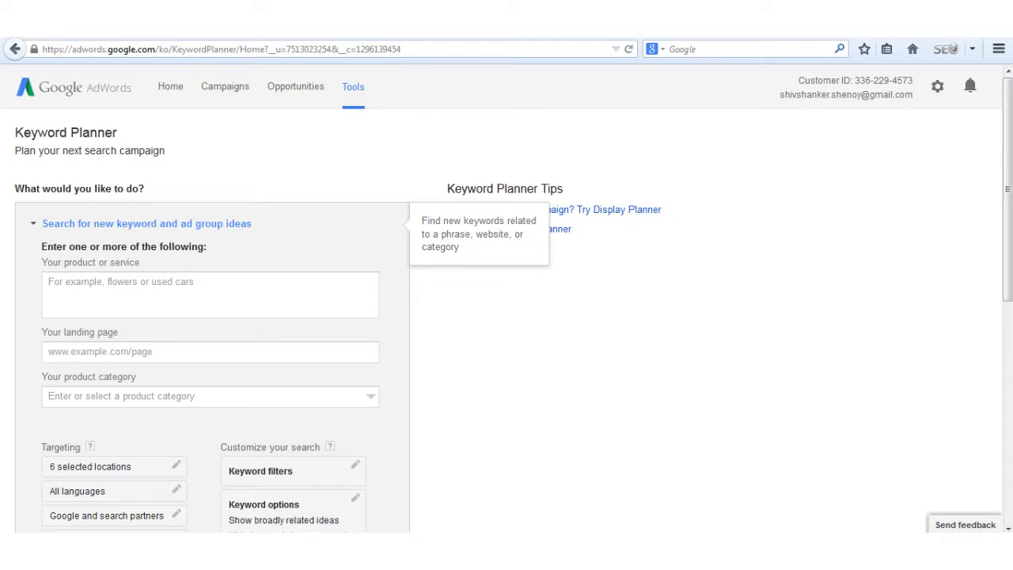
pyautogui.click(46, 285)
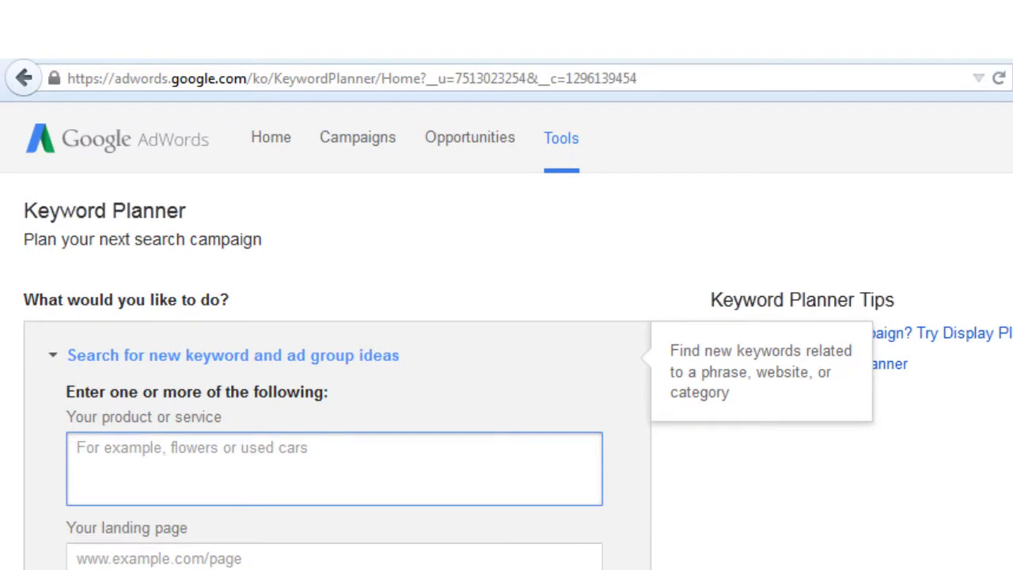
pyautogui.write('growing ')
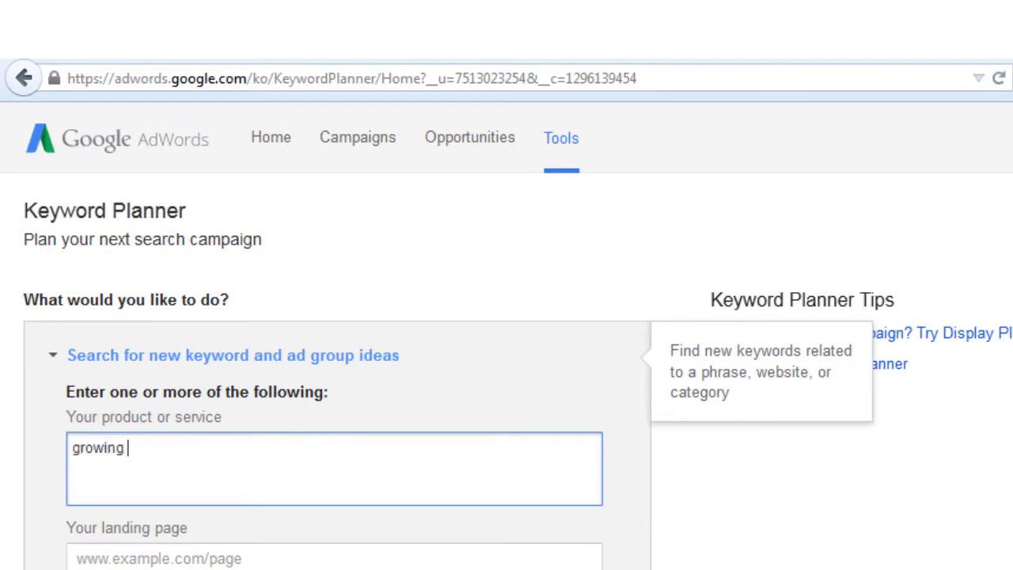
pyautogui.write('bonsai')
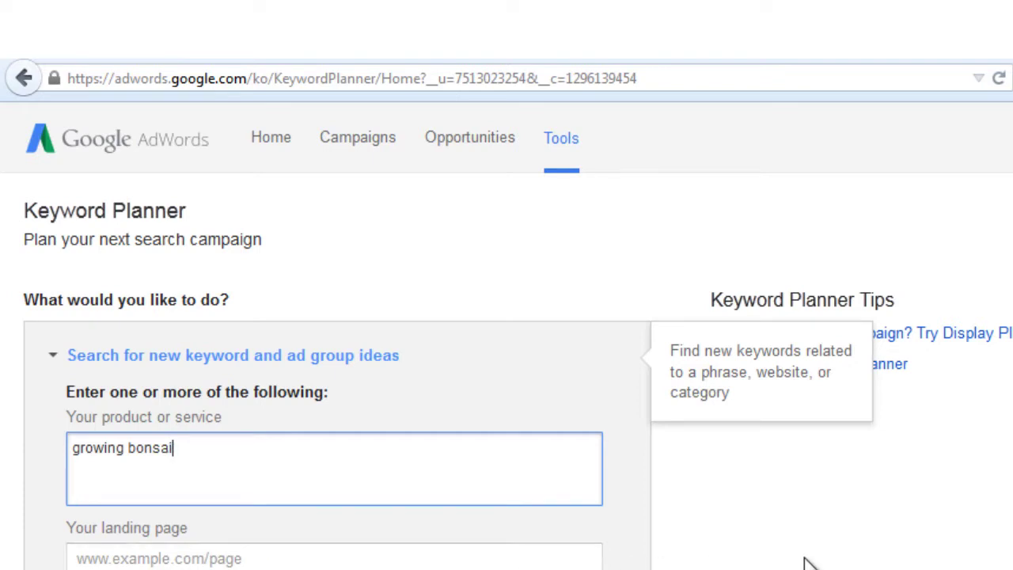
pyautogui.scroll(-3, 802, 563)
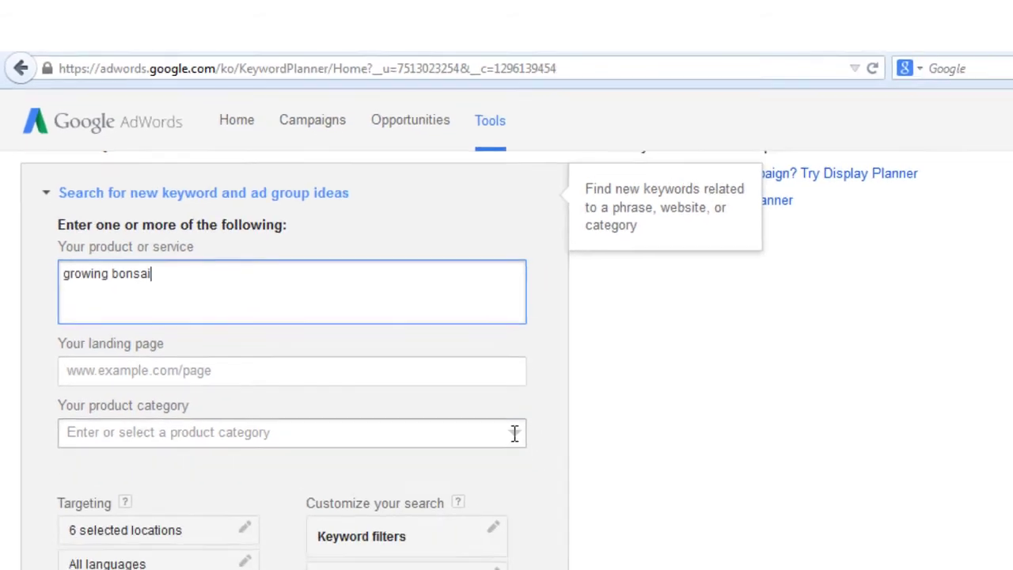
pyautogui.click(590, 494)
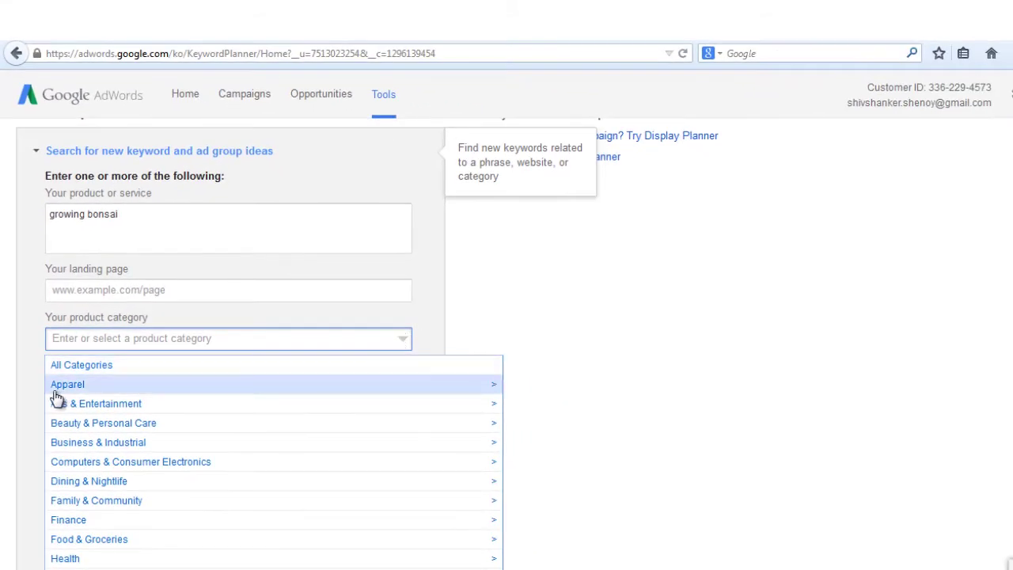
pyautogui.click(74, 483)
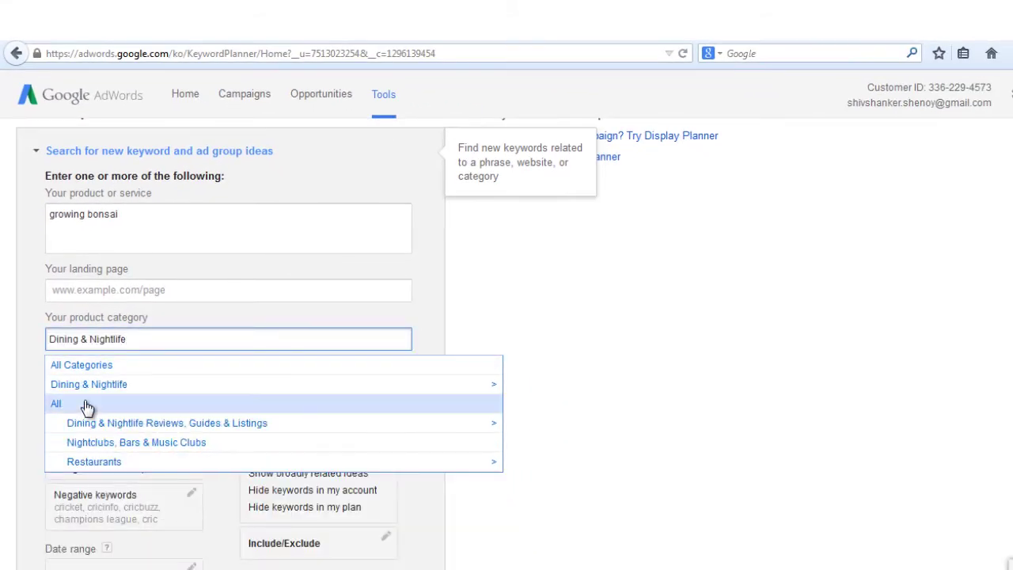
pyautogui.moveTo(140, 337); pyautogui.dragTo(27, 340)
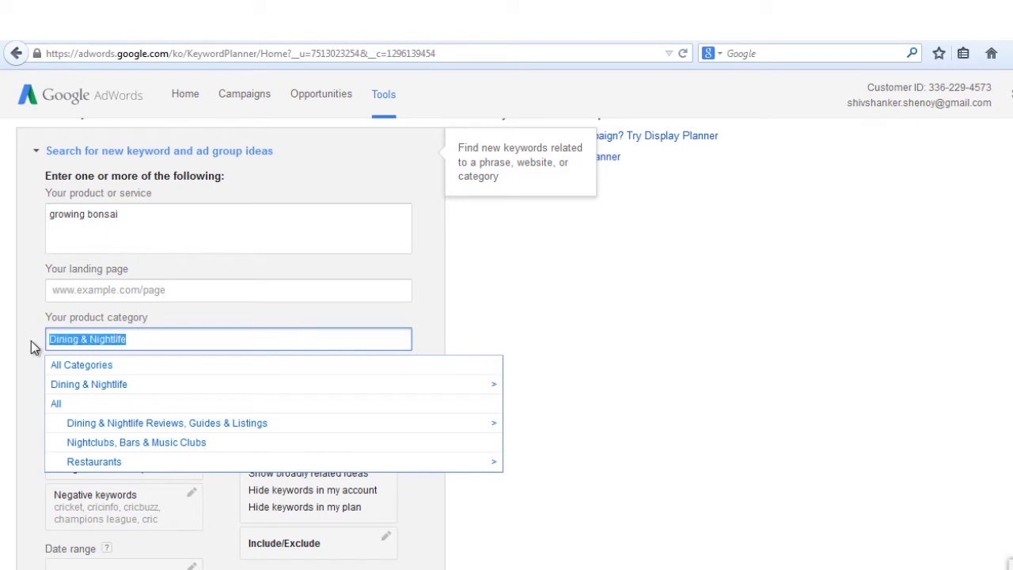
pyautogui.press('BackSpace')
pyautogui.click(574, 389)
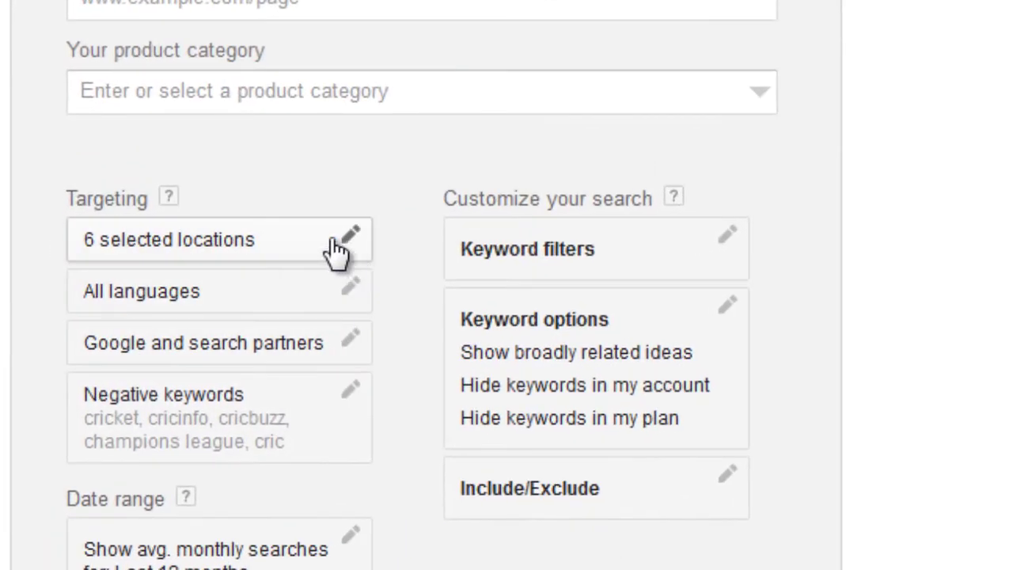
# Step: Review the full list of countries in the location targeting, leaving the selection as it is
pyautogui.click(352, 238)
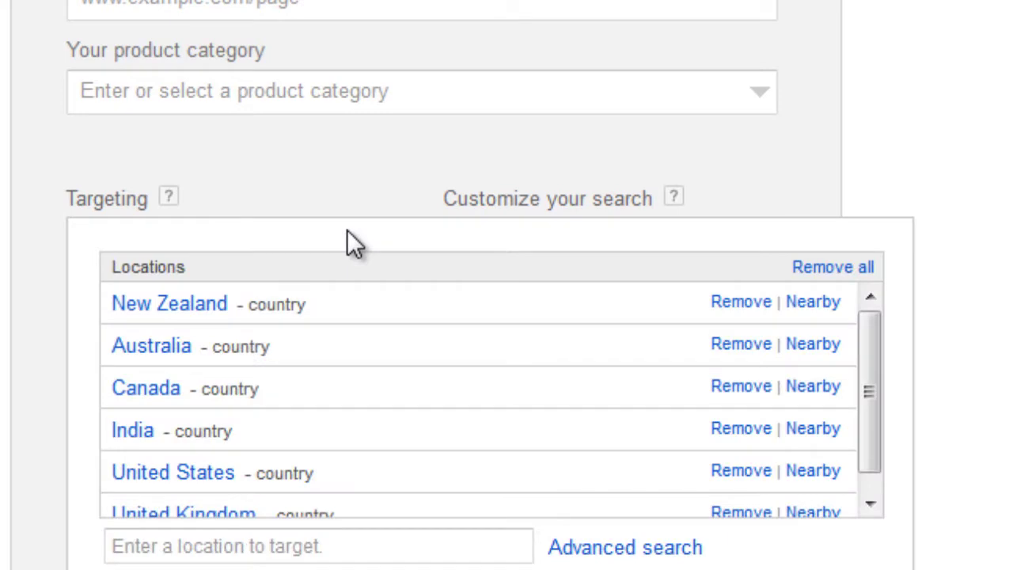
pyautogui.click(871, 502)
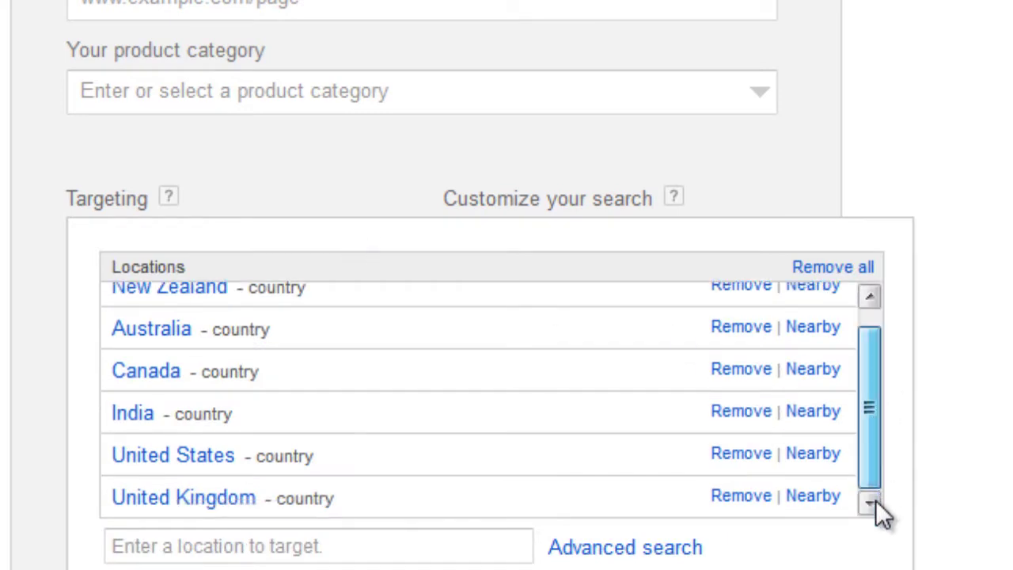
pyautogui.scroll(1, 886, 379)
pyautogui.scroll(-1, 872, 474)
pyautogui.scroll(1, 892, 395)
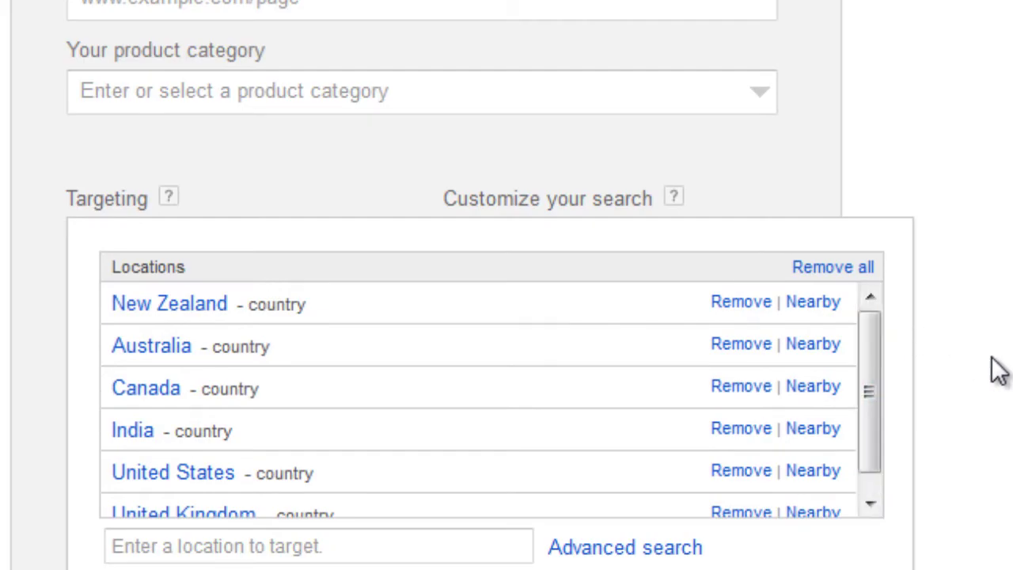
pyautogui.click(989, 371)
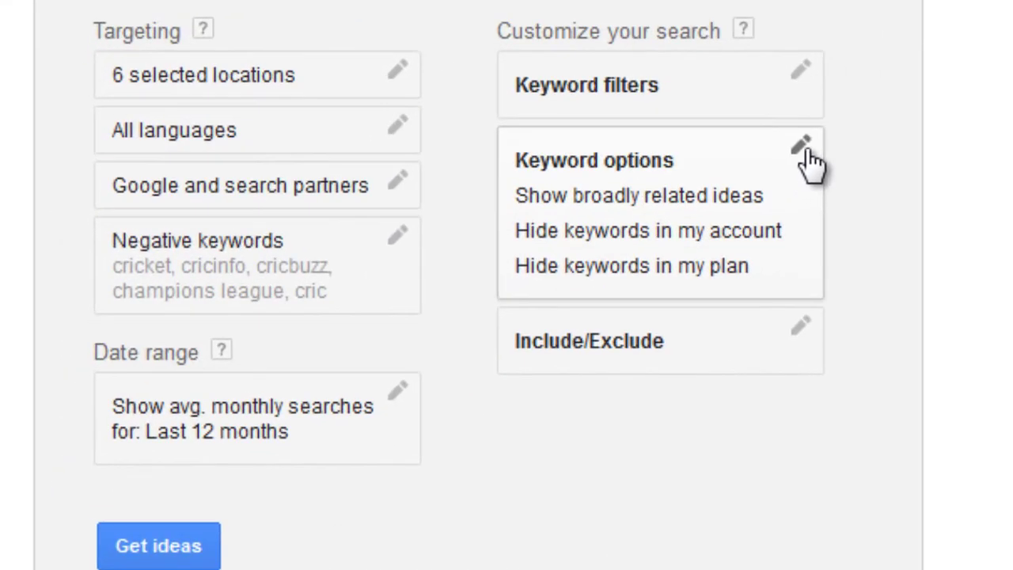
# Step: Delete all the negative keywords from the targeting settings
pyautogui.click(407, 239)
pyautogui.moveTo(346, 414)
pyautogui.mouseDown()
pyautogui.moveTo(129, 350)
pyautogui.moveTo(118, 286)
pyautogui.mouseUp()
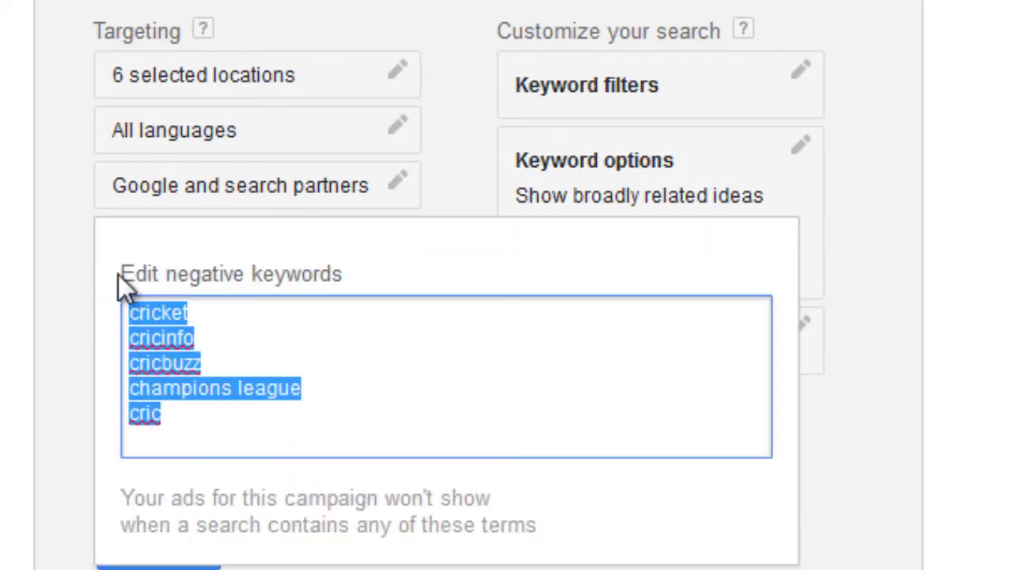
pyautogui.press('BackSpace')
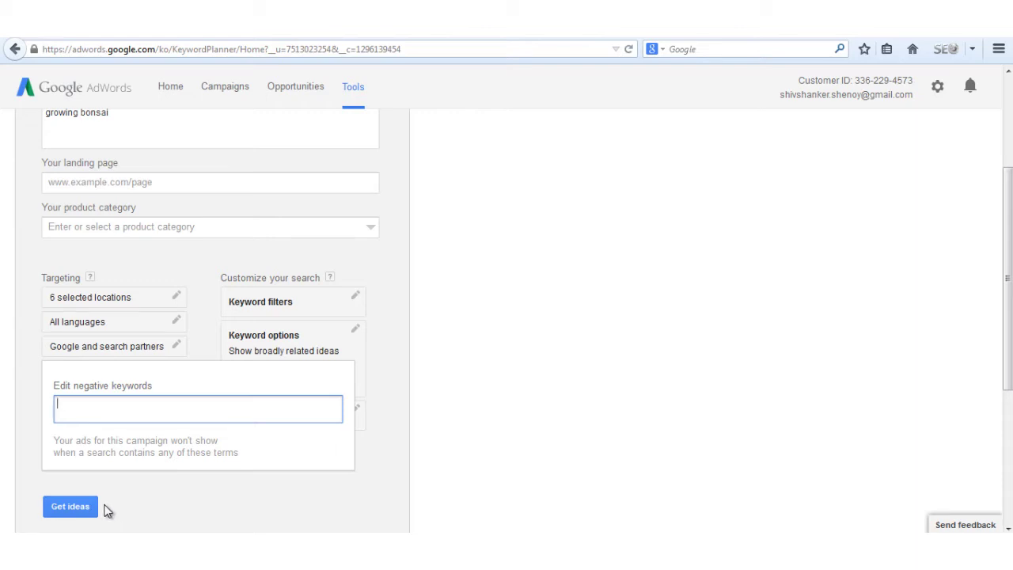
pyautogui.click(379, 389)
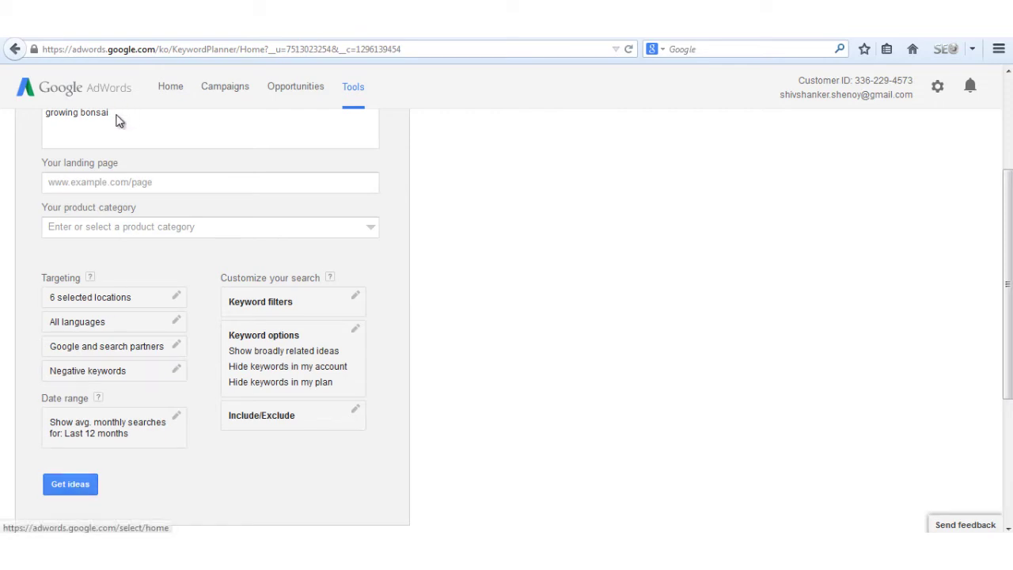
# Step: Check the product or service phrase "growing bonsai" and request the keyword ideas for it
pyautogui.moveTo(43, 112); pyautogui.dragTo(127, 117)
pyautogui.scroll(1, 120, 129)
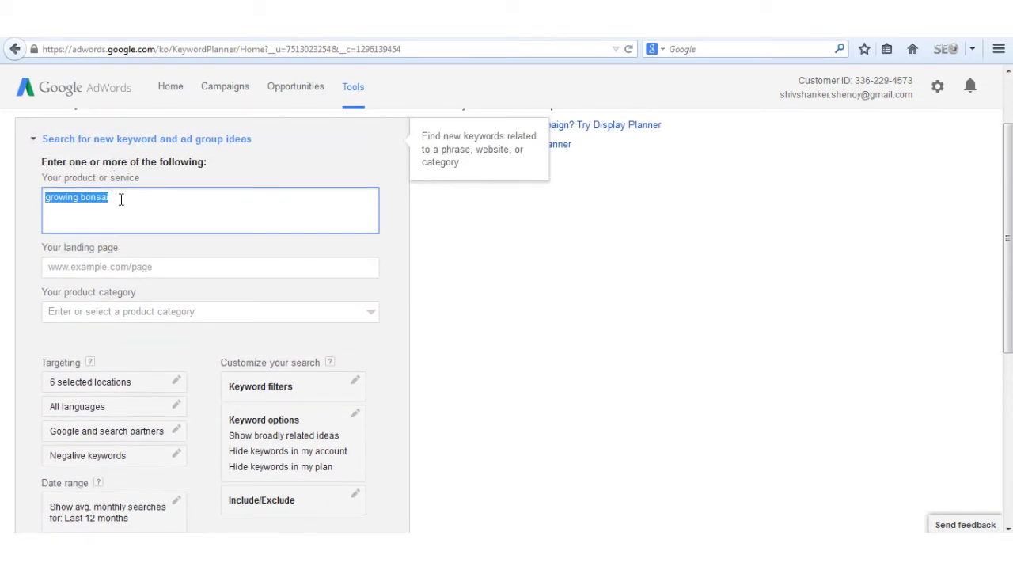
pyautogui.click(122, 198)
pyautogui.scroll(-1, 108, 222)
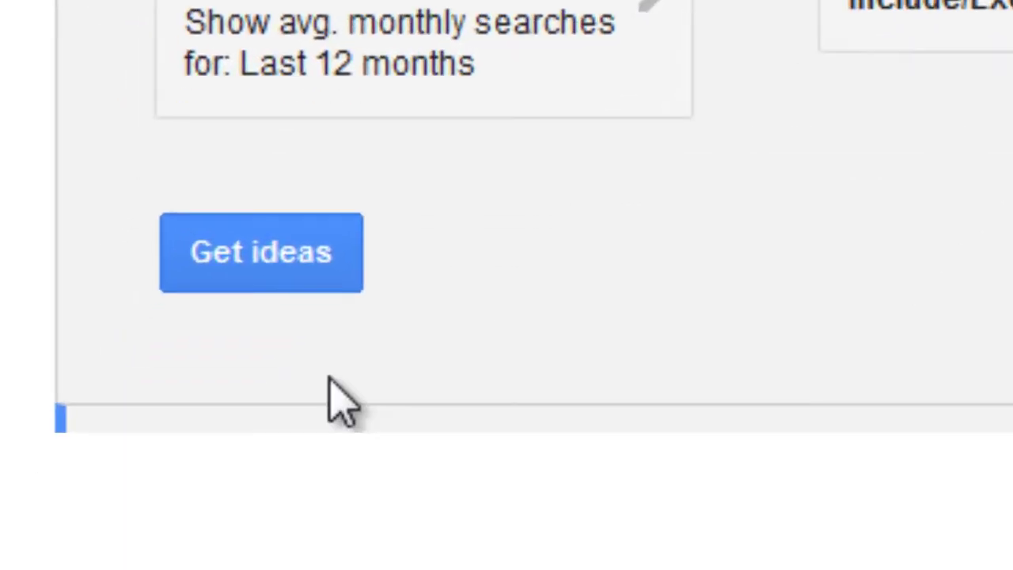
pyautogui.click(235, 284)
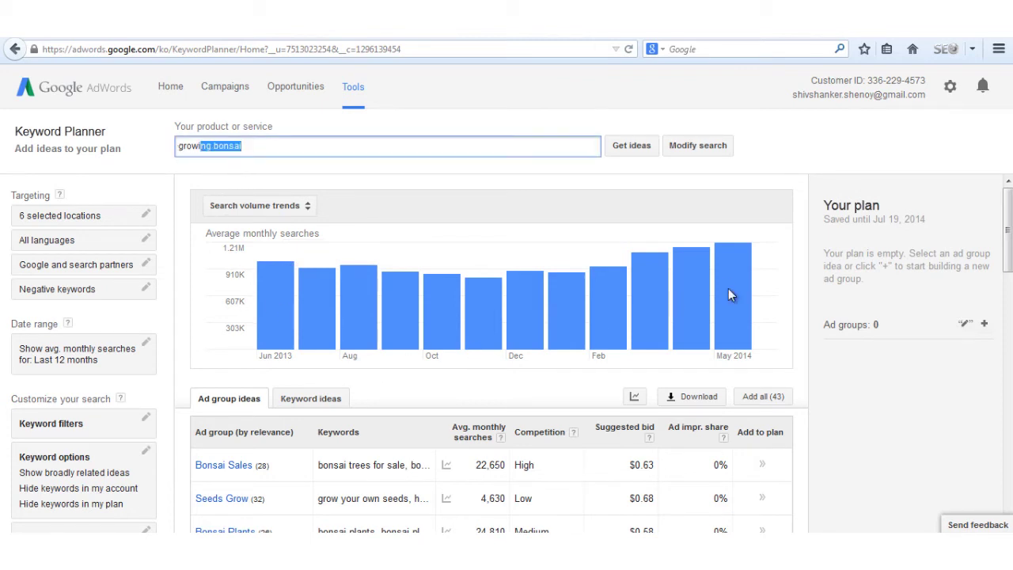
# Step: Highlight the searched phrase and examine the average monthly searches chart, including the most recent months
pyautogui.hotkey('shift', 'Left')
pyautogui.hotkey('shift', 'Left')
pyautogui.hotkey('shift', 'Left')
pyautogui.hotkey('shift', 'Left')
pyautogui.hotkey('shift', 'Left')
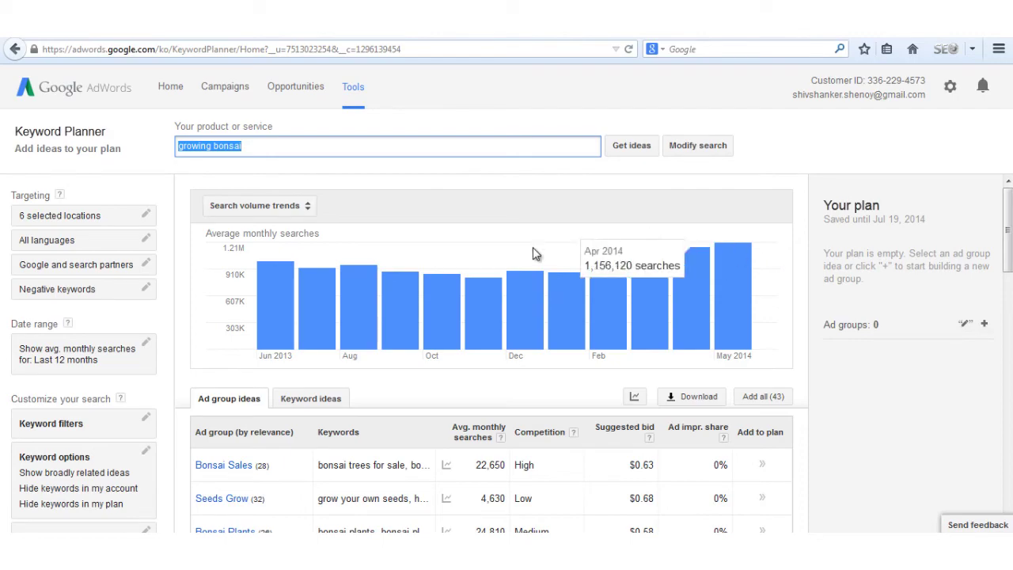
pyautogui.moveTo(737, 262)
# Step: Switch the results from ad group ideas to keyword ideas
pyautogui.scroll(-3, 740, 261)
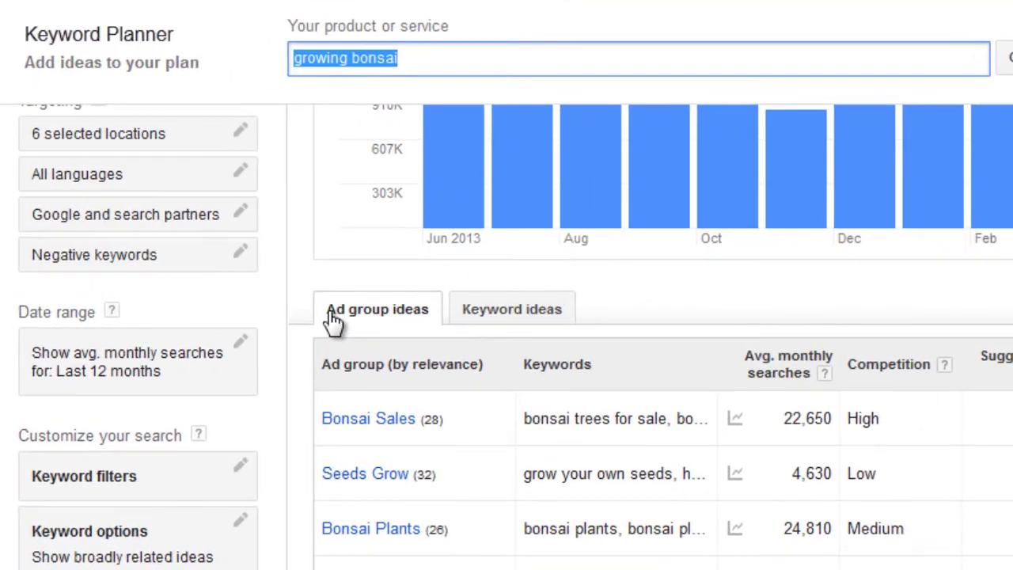
pyautogui.click(462, 320)
pyautogui.click(386, 307)
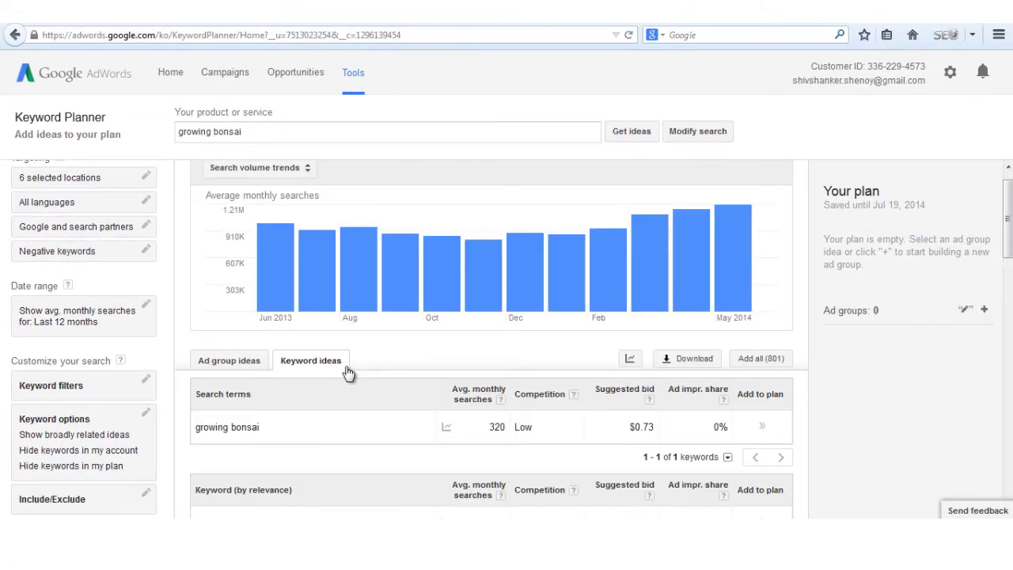
# Step: Look through the keyword ideas list, comparing average monthly searches, competition and suggested bid
pyautogui.scroll(-2, 352, 371)
pyautogui.scroll(-1, 354, 368)
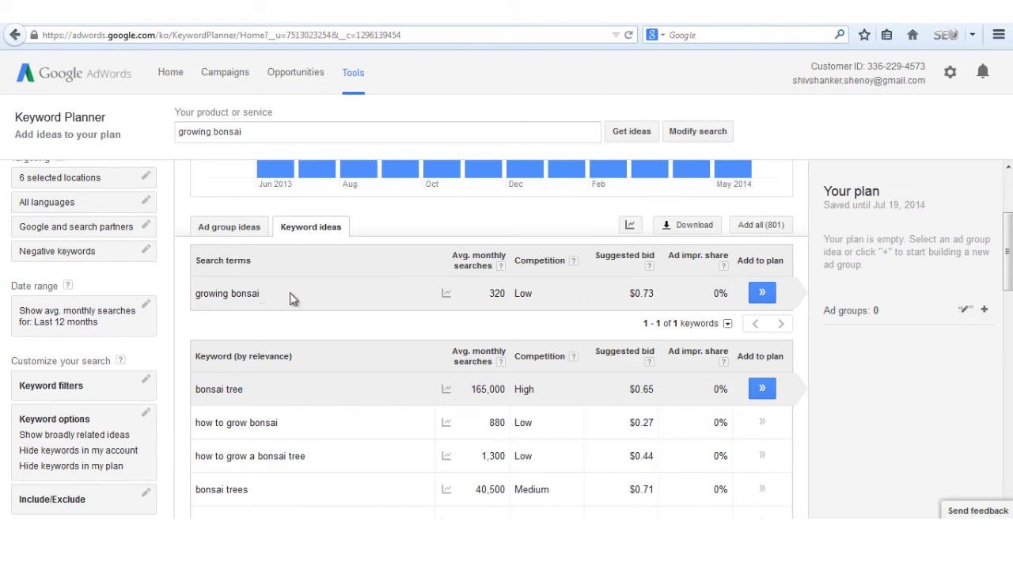
pyautogui.scroll(-1, 321, 321)
pyautogui.scroll(-1, 325, 320)
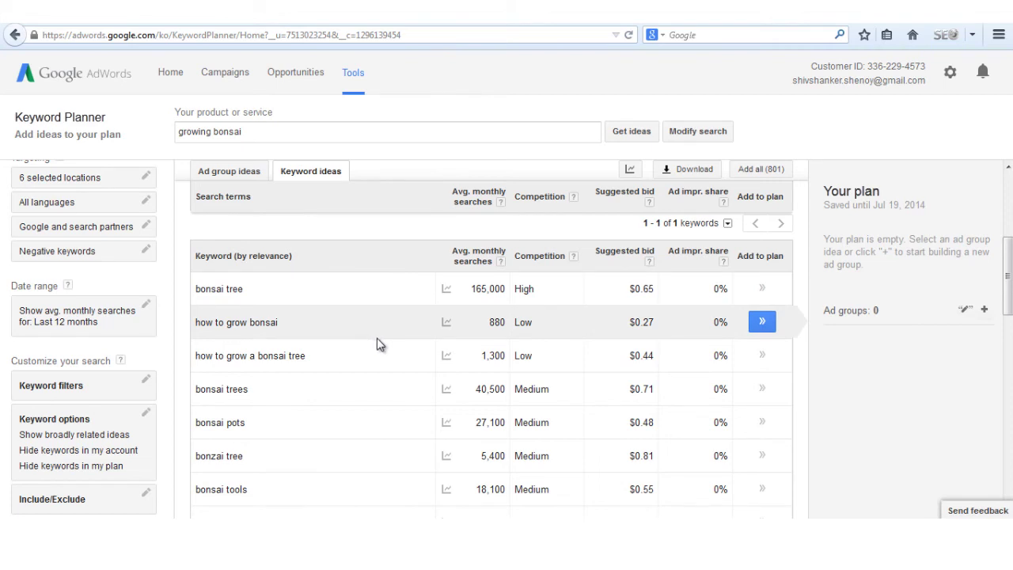
pyautogui.scroll(-1, 378, 344)
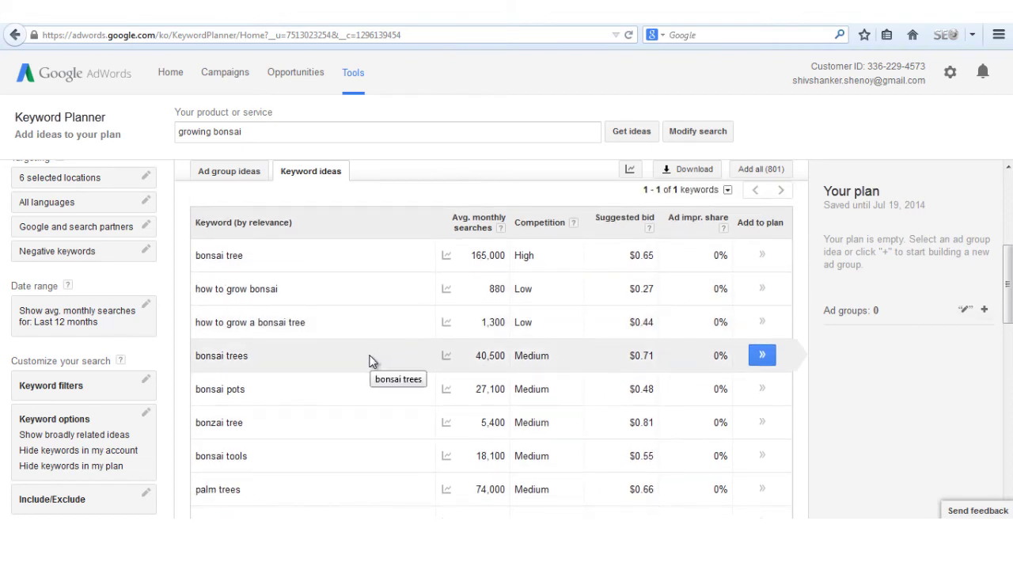
pyautogui.scroll(-1, 362, 368)
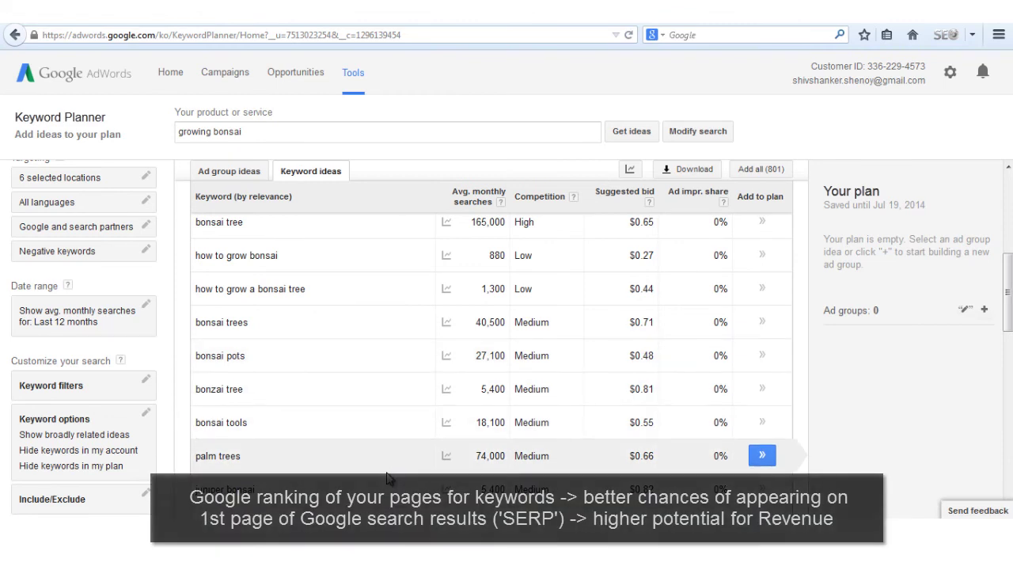
pyautogui.scroll(-1, 362, 474)
pyautogui.scroll(-2, 396, 462)
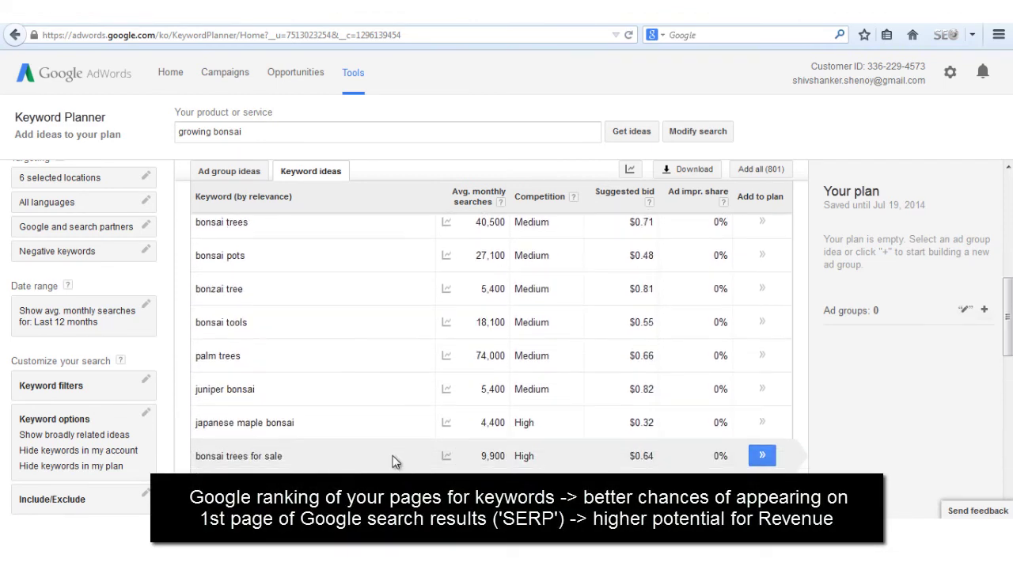
# Step: Sort the keyword ideas by average monthly searches, highest first, and compare them with the searched topic
pyautogui.click(478, 204)
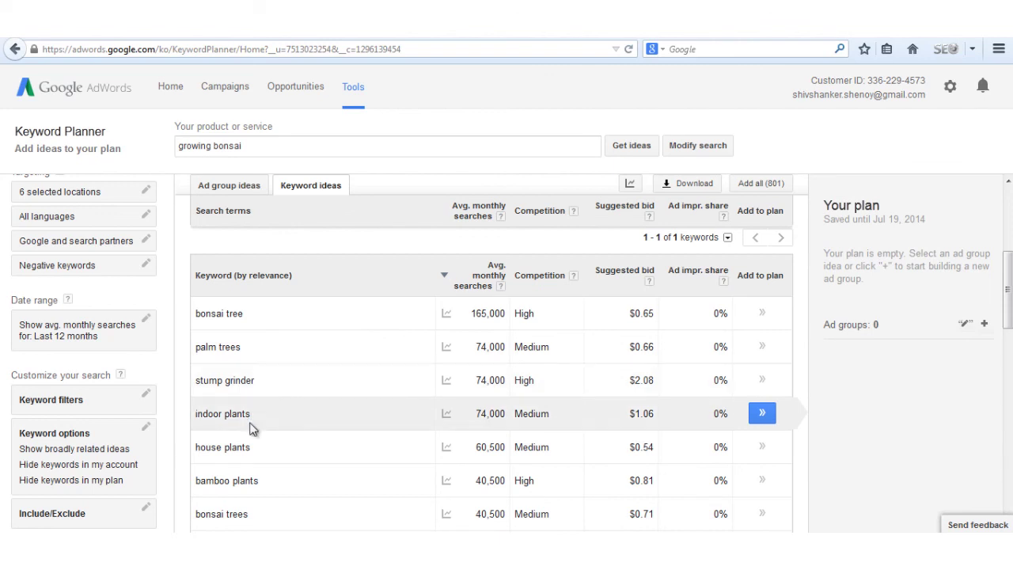
pyautogui.doubleClick(230, 146)
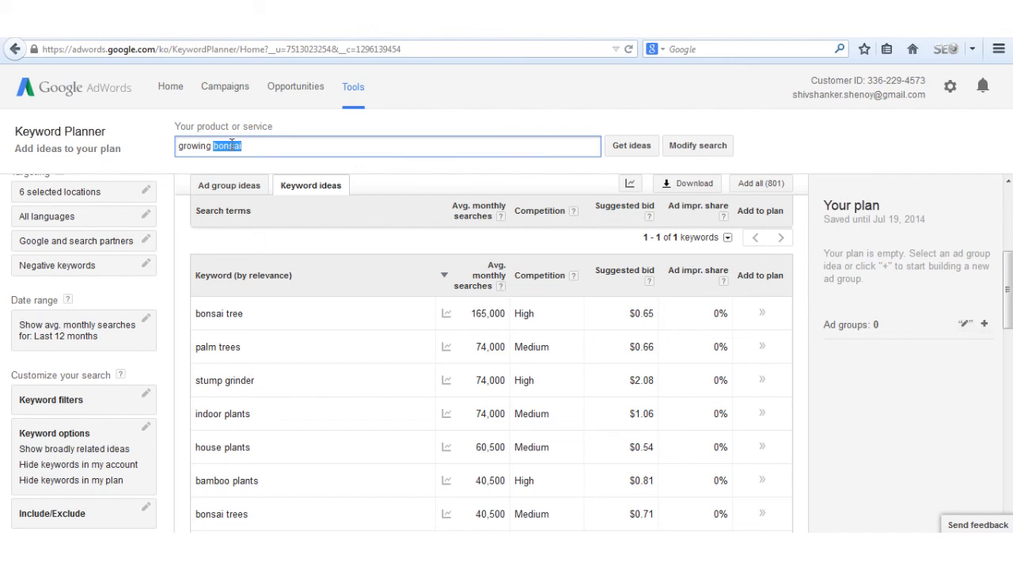
pyautogui.click(260, 386)
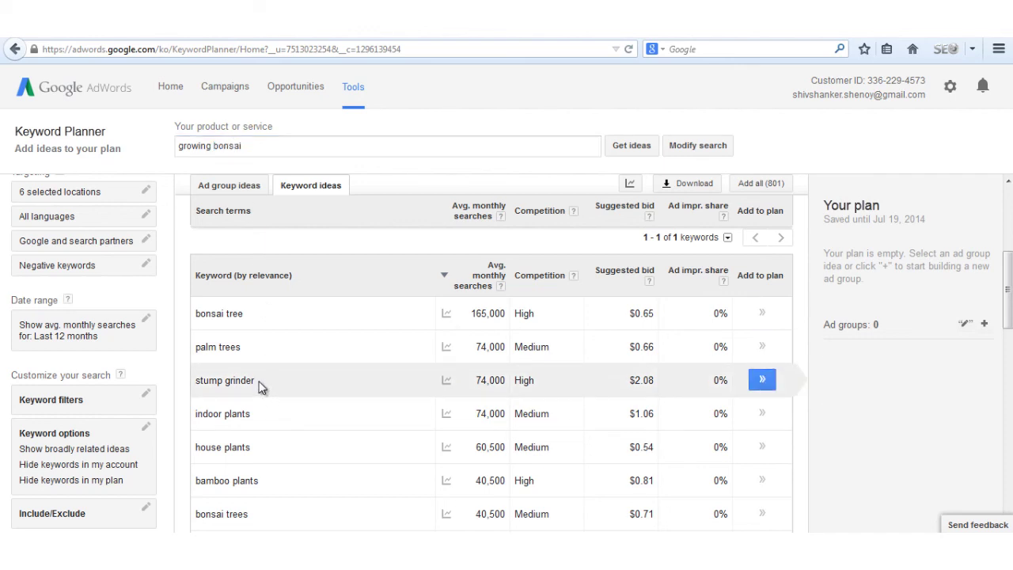
# Step: Examine the sorted keyword ideas for relevance to growing bonsai, highlighting "stump grinder" and "tree trimming", and return to the average monthly searches chart
pyautogui.moveTo(260, 383); pyautogui.dragTo(191, 380)
pyautogui.scroll(-1, 283, 445)
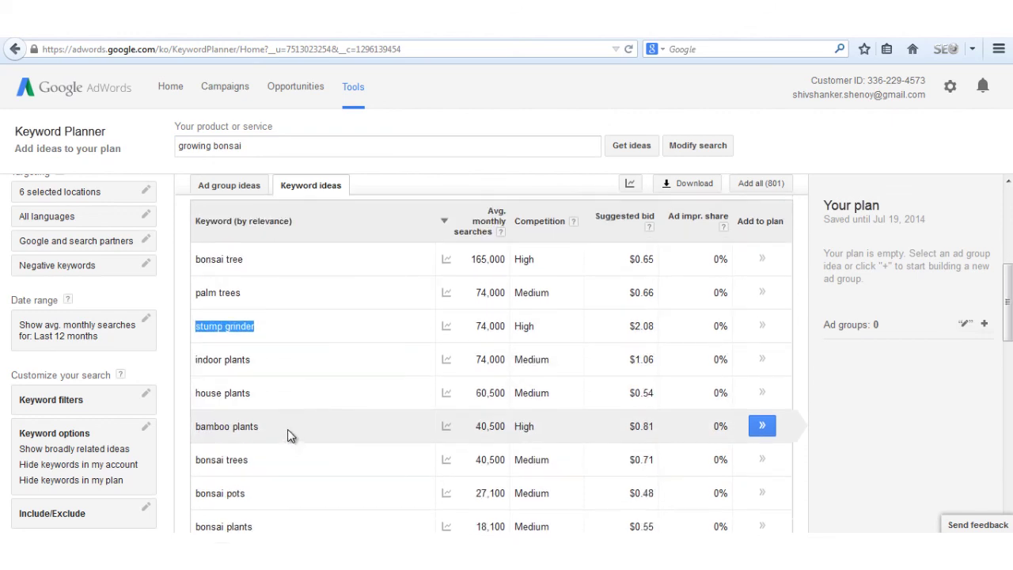
pyautogui.scroll(-2, 291, 431)
pyautogui.scroll(-6, 299, 427)
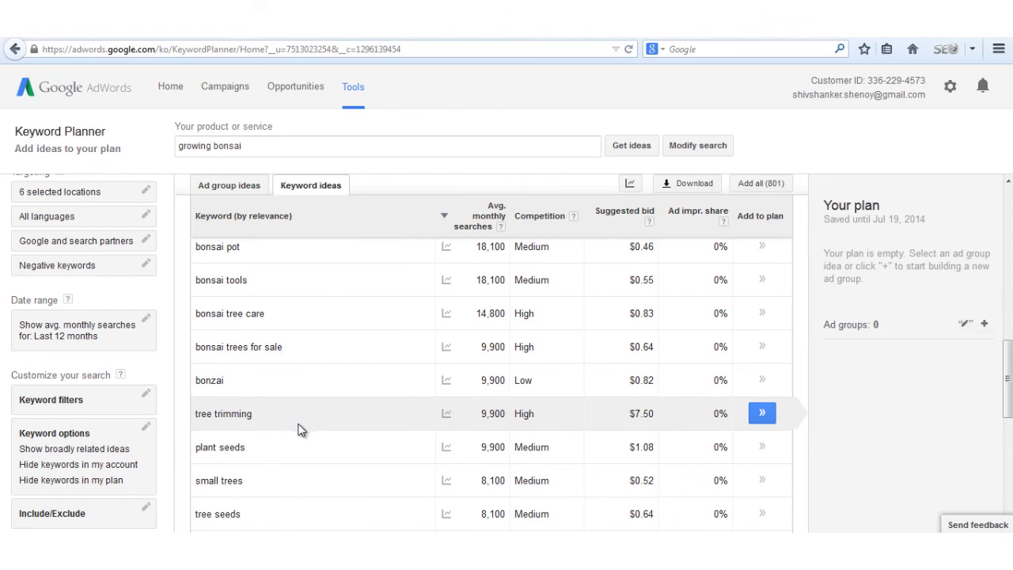
pyautogui.moveTo(264, 418); pyautogui.dragTo(183, 415)
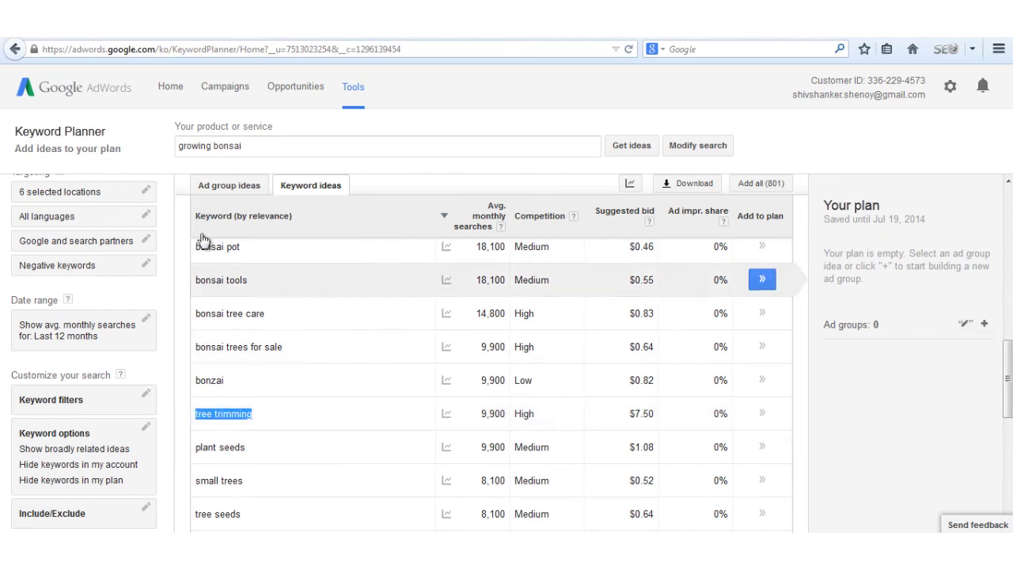
pyautogui.click(281, 416)
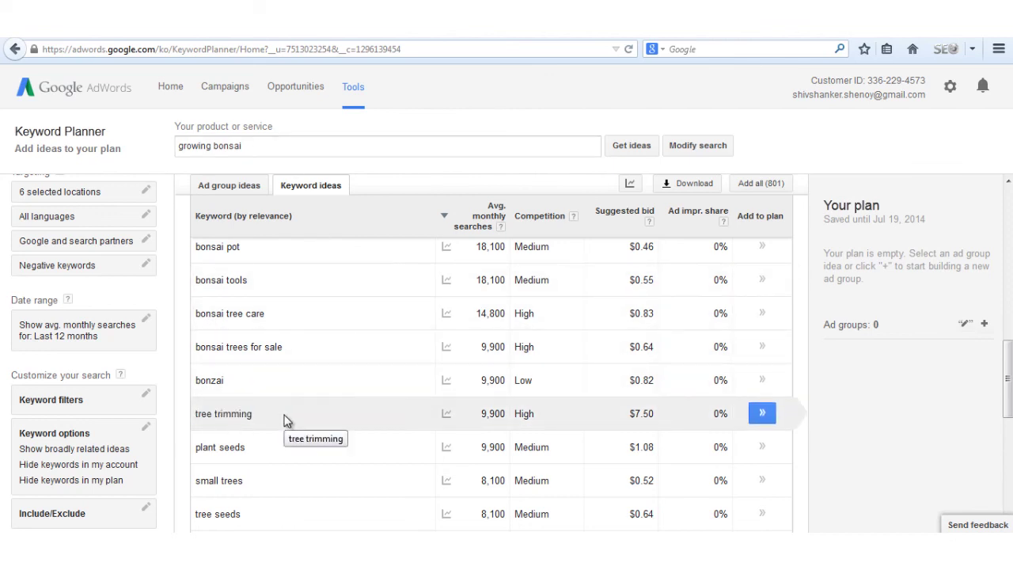
pyautogui.scroll(10, 290, 403)
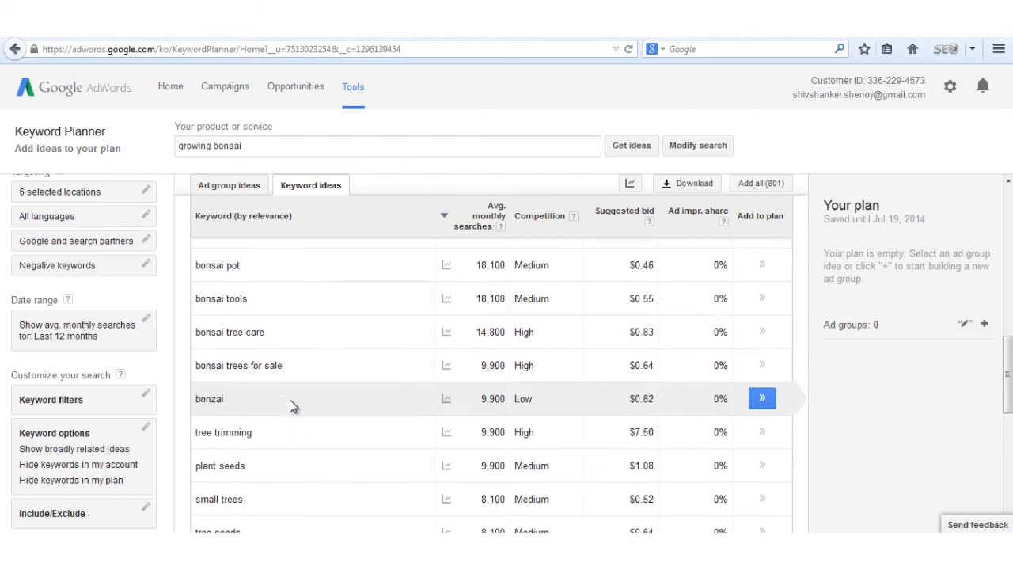
pyautogui.scroll(2, 300, 387)
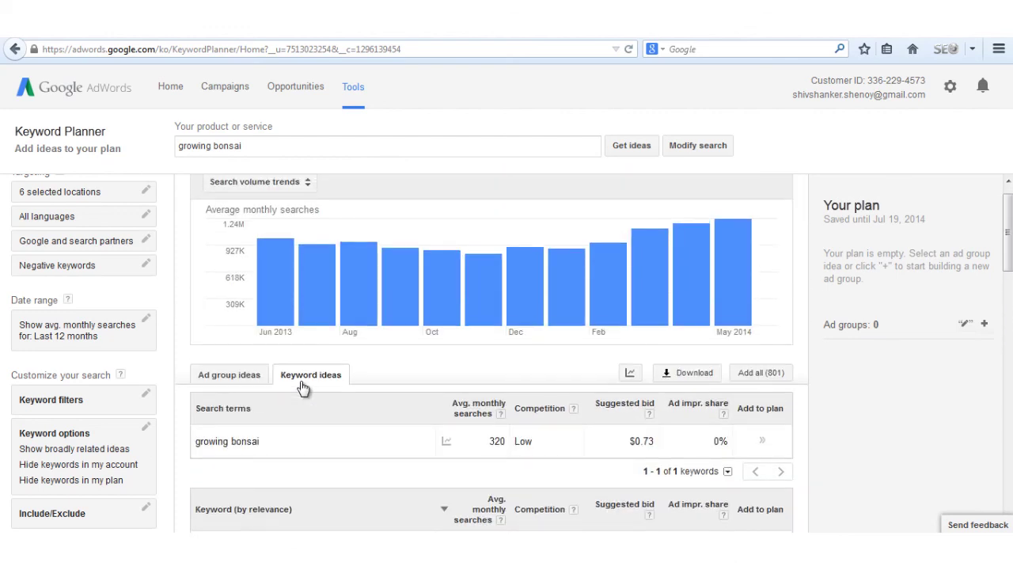
pyautogui.scroll(1, 305, 380)
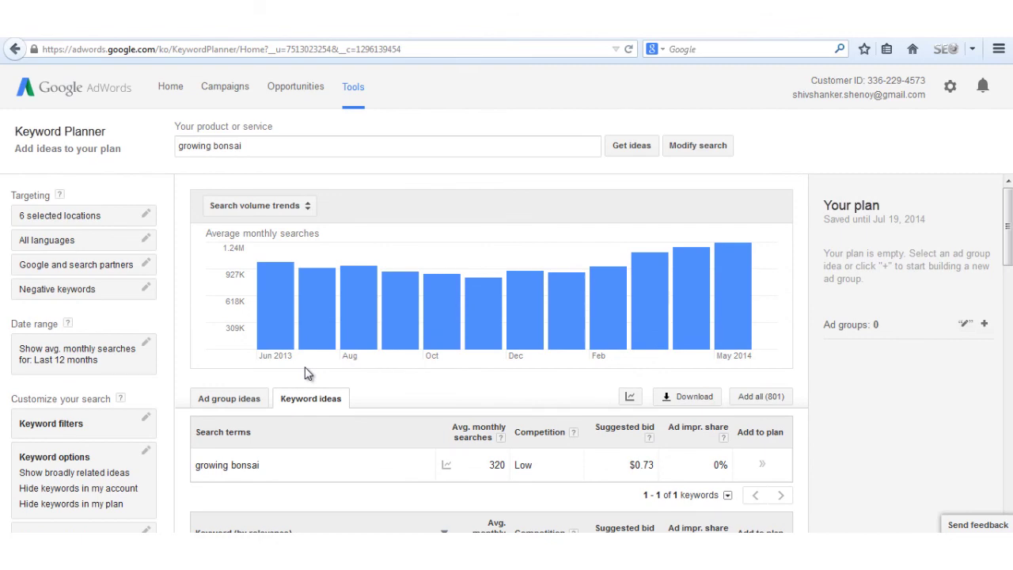